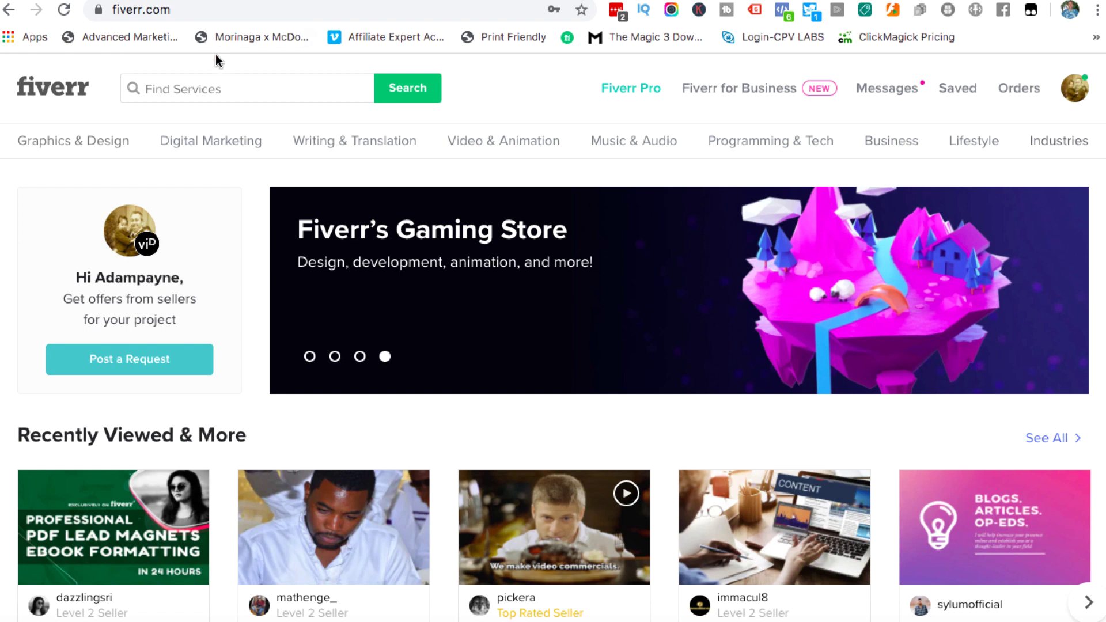
# - Search Fiverr services for 'logo' and choose the 'logo design' suggestion
pyautogui.click(194, 87)
pyautogui.write('logo design')
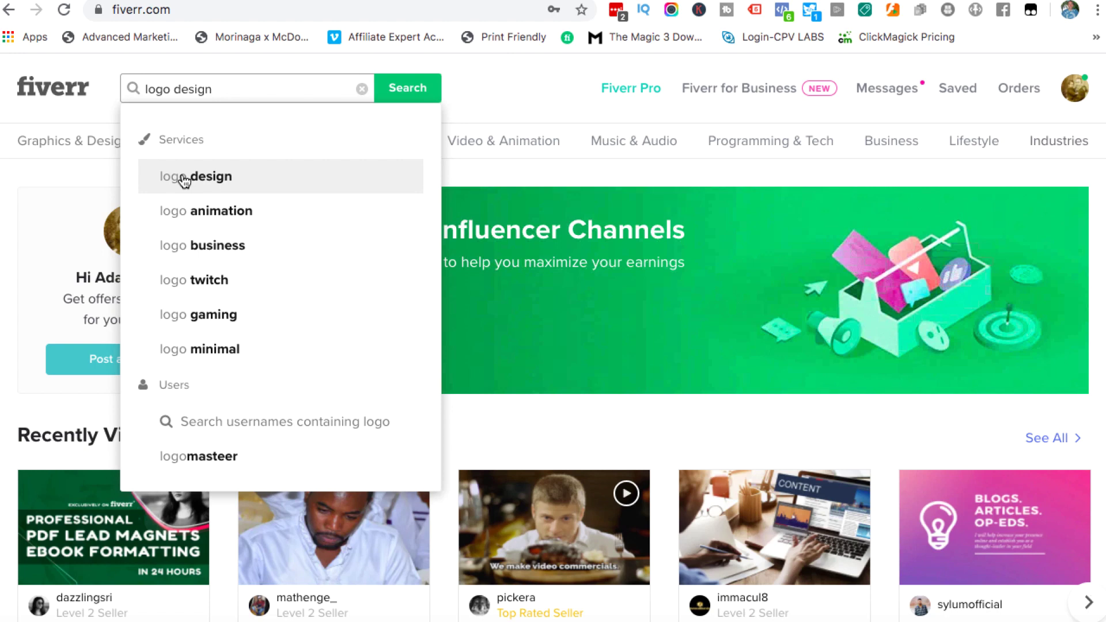
pyautogui.click(182, 179)
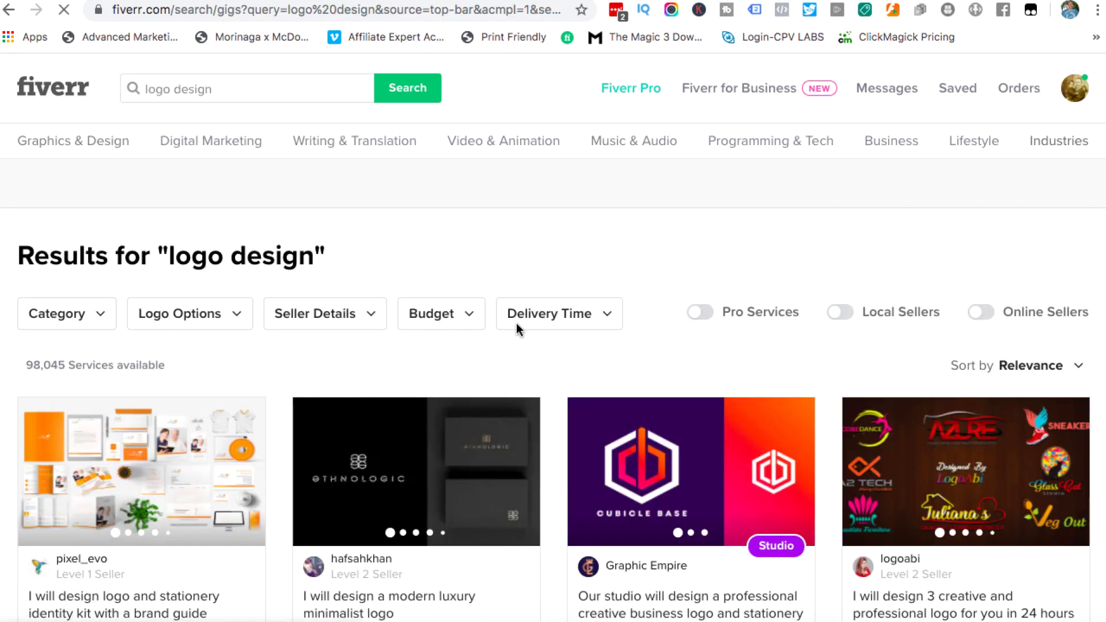
pyautogui.scroll(-2, 516, 346)
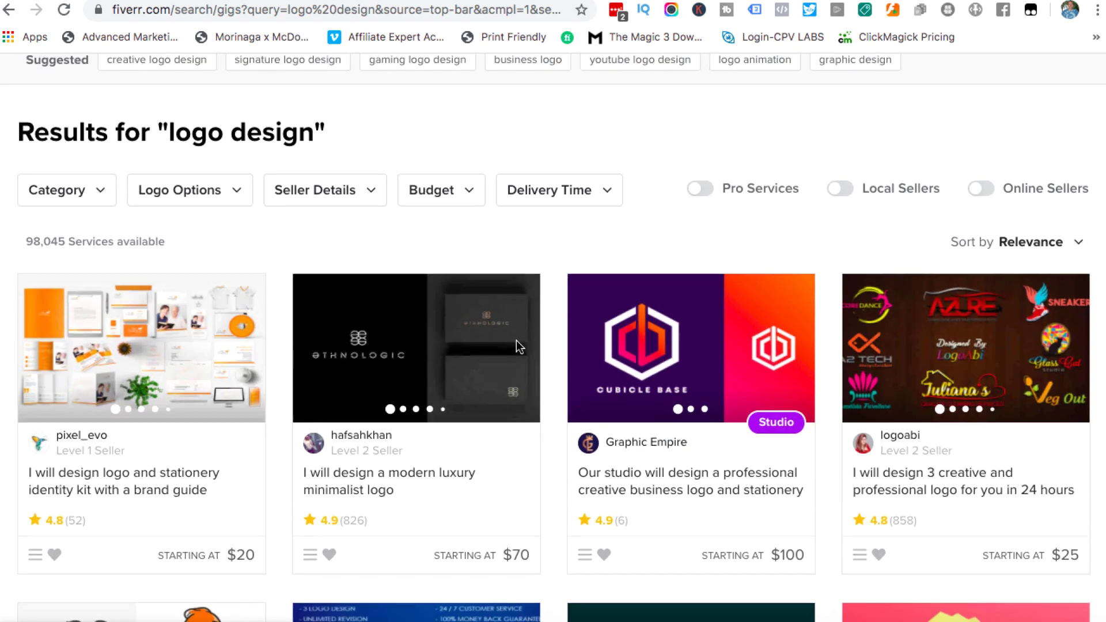
pyautogui.scroll(-1, 516, 346)
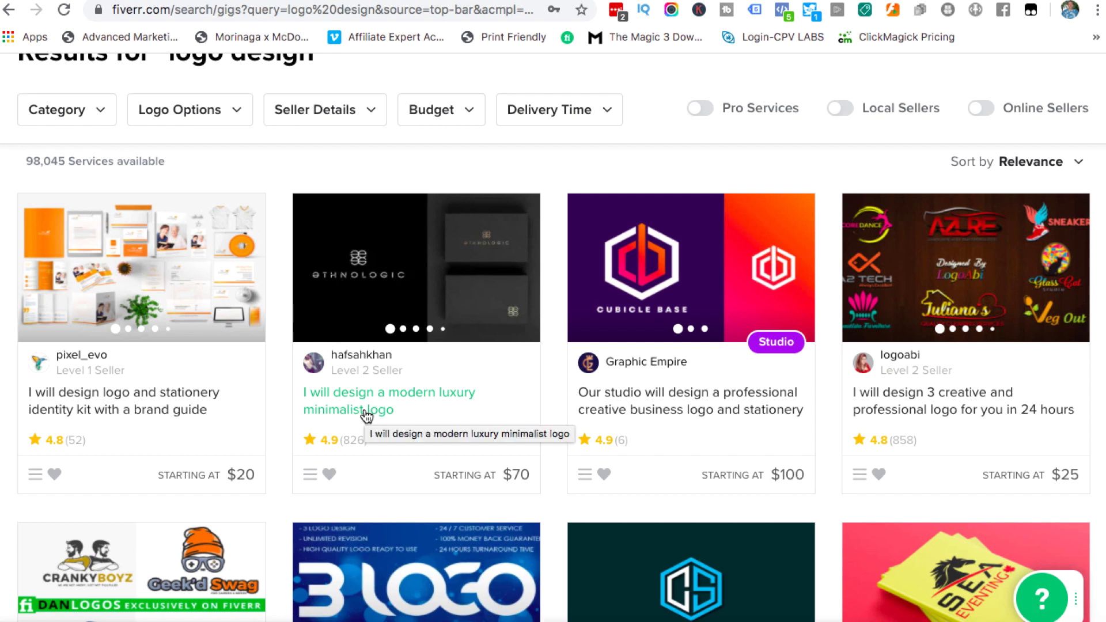
pyautogui.scroll(3, 415, 328)
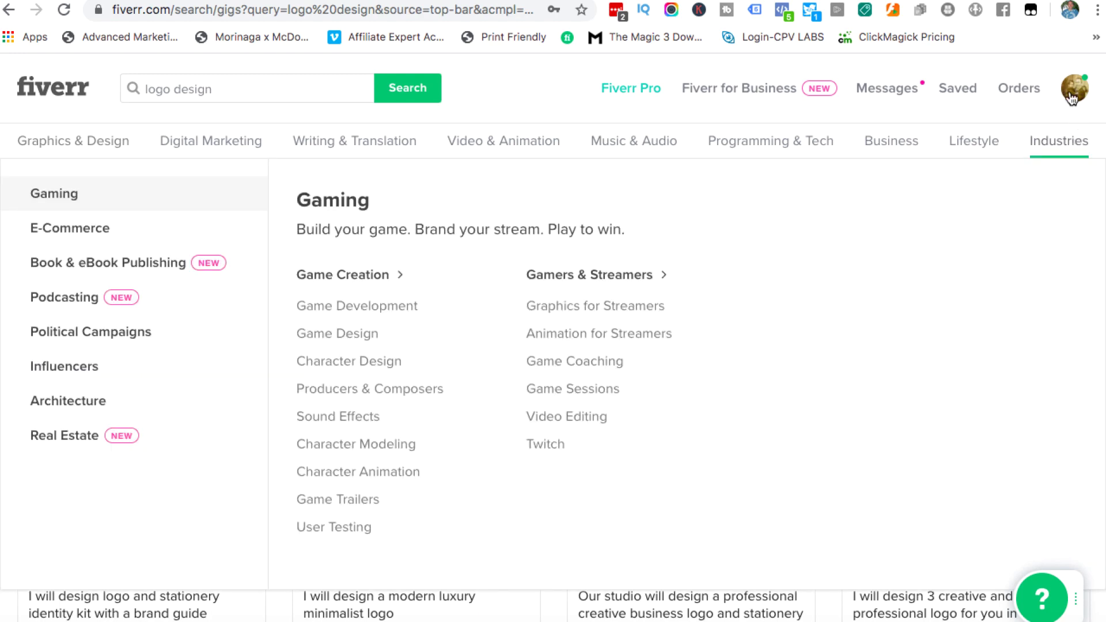
# - Start a new buyer request from the account menu and begin its description
pyautogui.click(1070, 95)
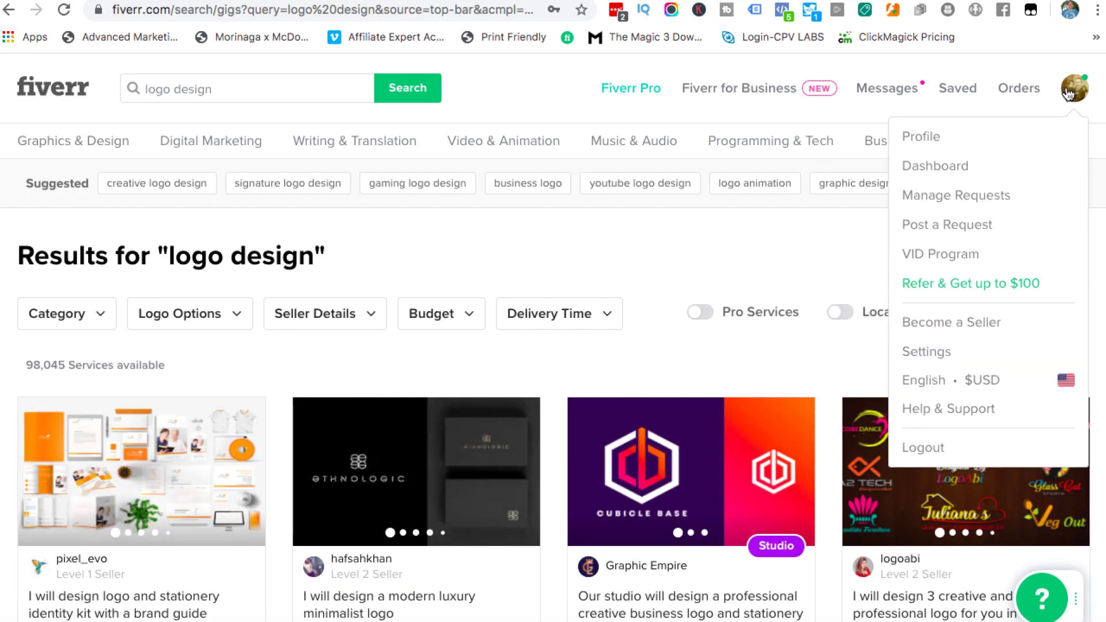
pyautogui.click(948, 225)
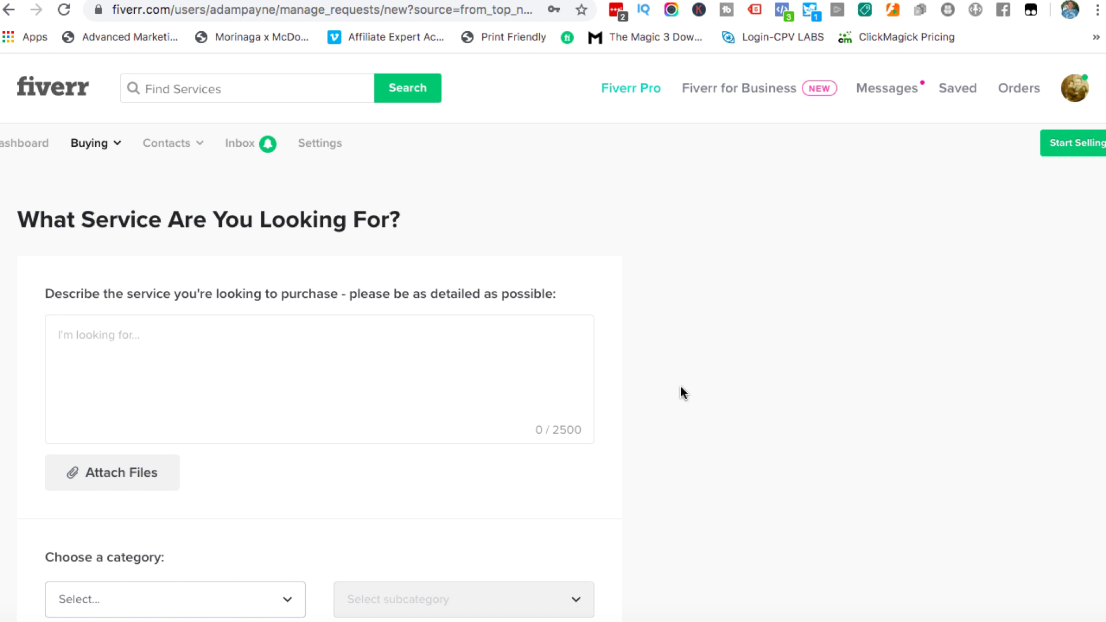
pyautogui.click(487, 346)
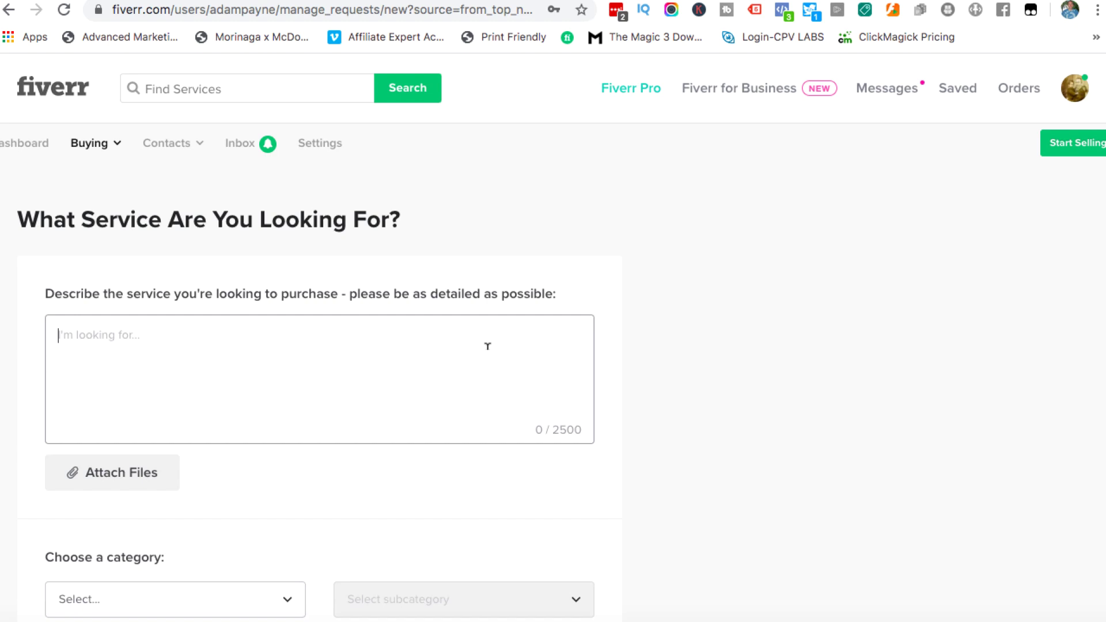
pyautogui.write('I am loo')
pyautogui.write('king for s')
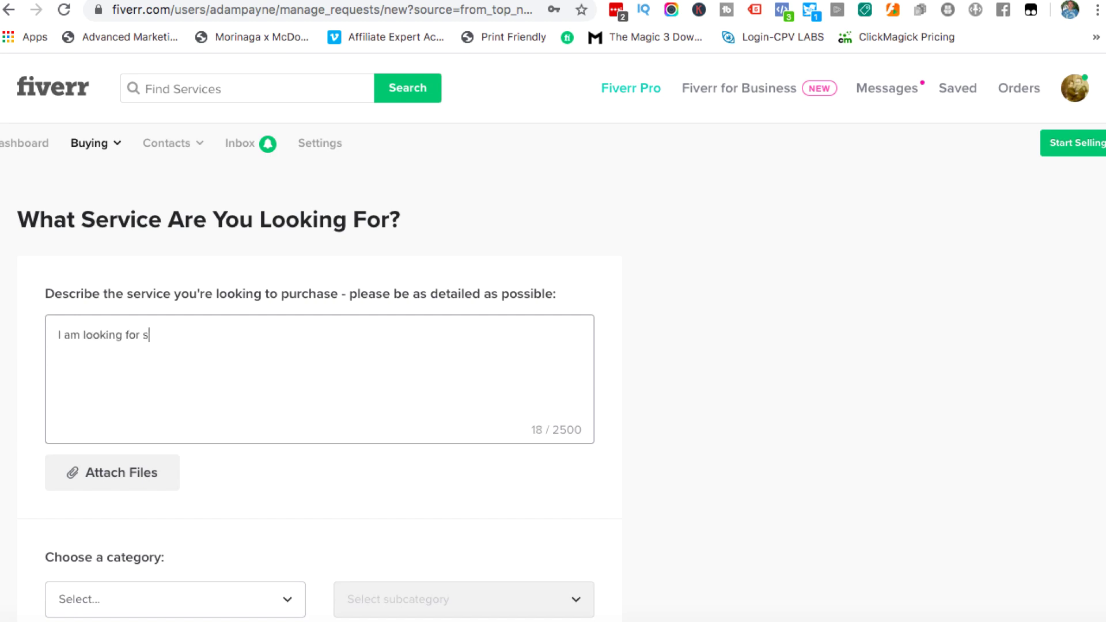
pyautogui.write('omeone to de')
pyautogui.write('sign me a log')
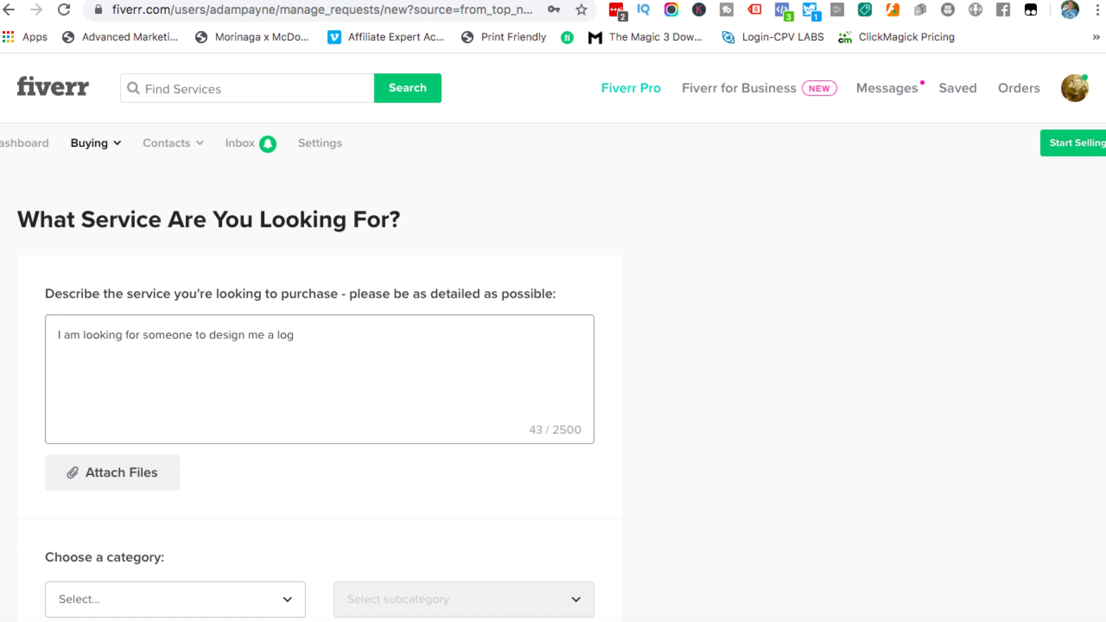
pyautogui.write('o from scrat')
pyautogui.write('ch. M')
pyautogui.write('y e')
# - Write the description asking for a from-scratch KETO diet website logo in PNG and PSD files
pyautogui.press('BackSpace')
pyautogui.write('new')
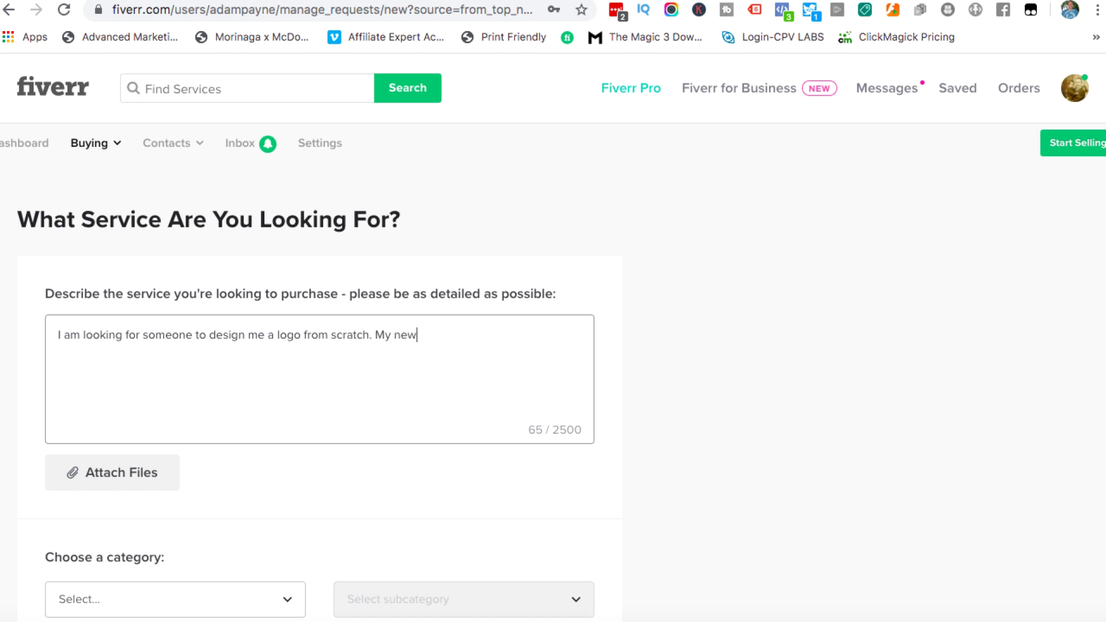
pyautogui.write(' website is')
pyautogui.write(' allb')
pyautogui.press('BackSpace')
pyautogui.write('bao')
pyautogui.press('BackSpace')
pyautogui.press('BackSpace')
pyautogui.press('BackSpace')
pyautogui.write('about the ')
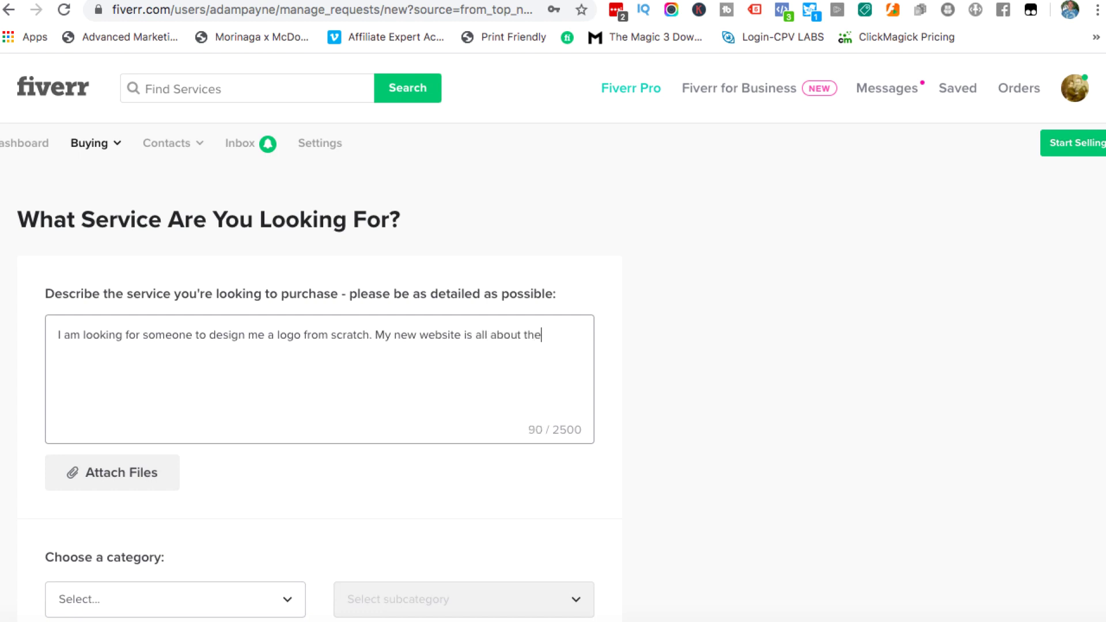
pyautogui.write('KETO di')
pyautogui.write('et. ')
pyautogui.write('I need the l')
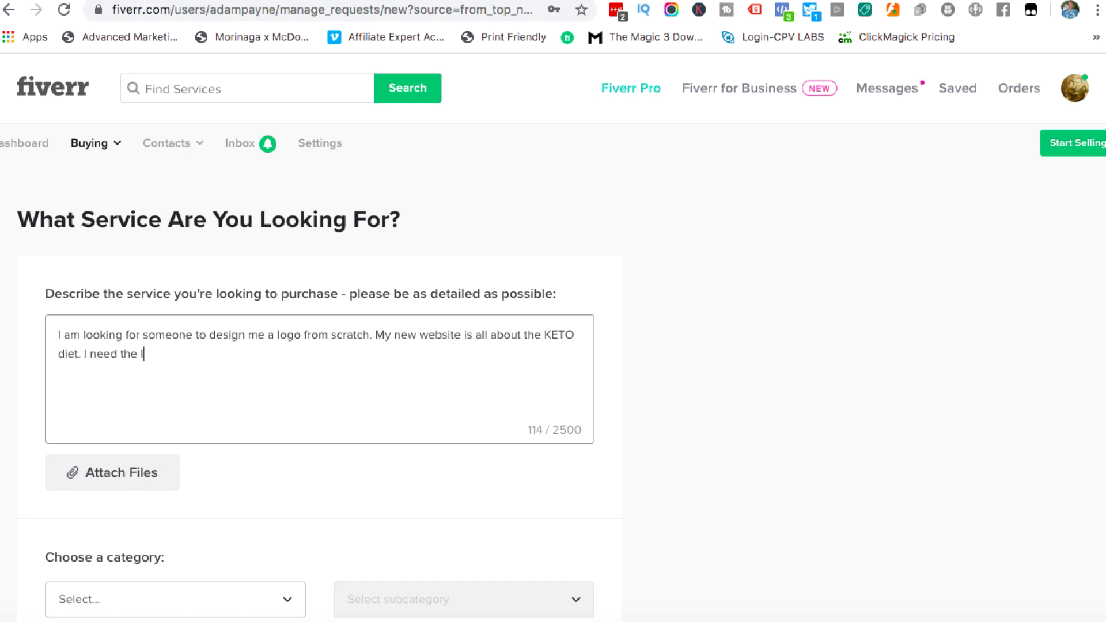
pyautogui.write('ogo in ')
pyautogui.write('PNG and PS')
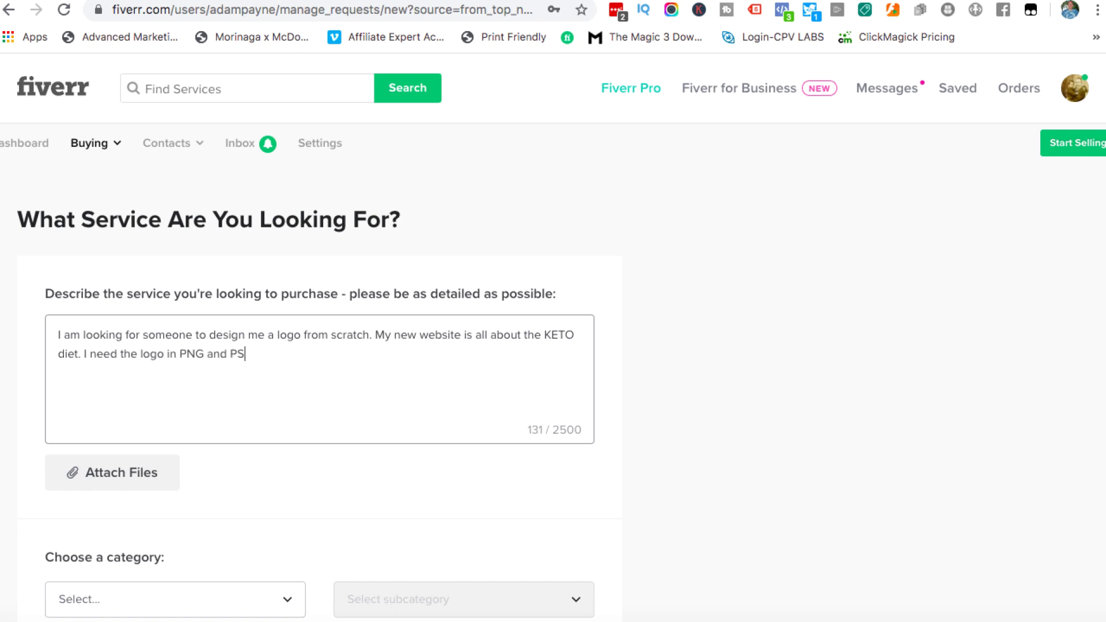
pyautogui.write('D files')
pyautogui.scroll(-2, 448, 422)
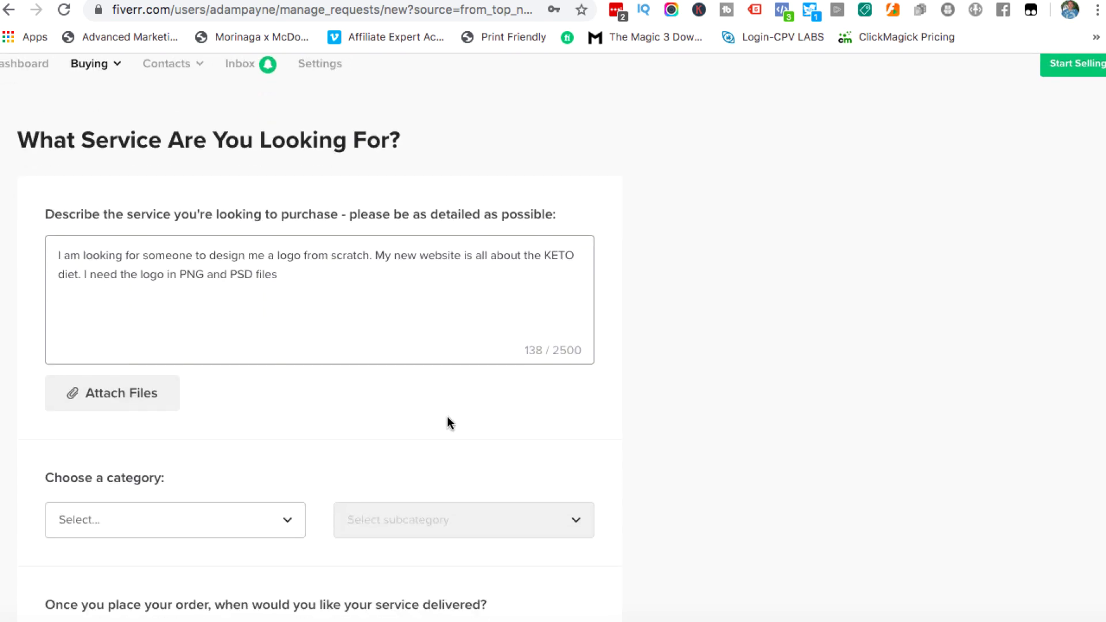
pyautogui.scroll(-2, 336, 364)
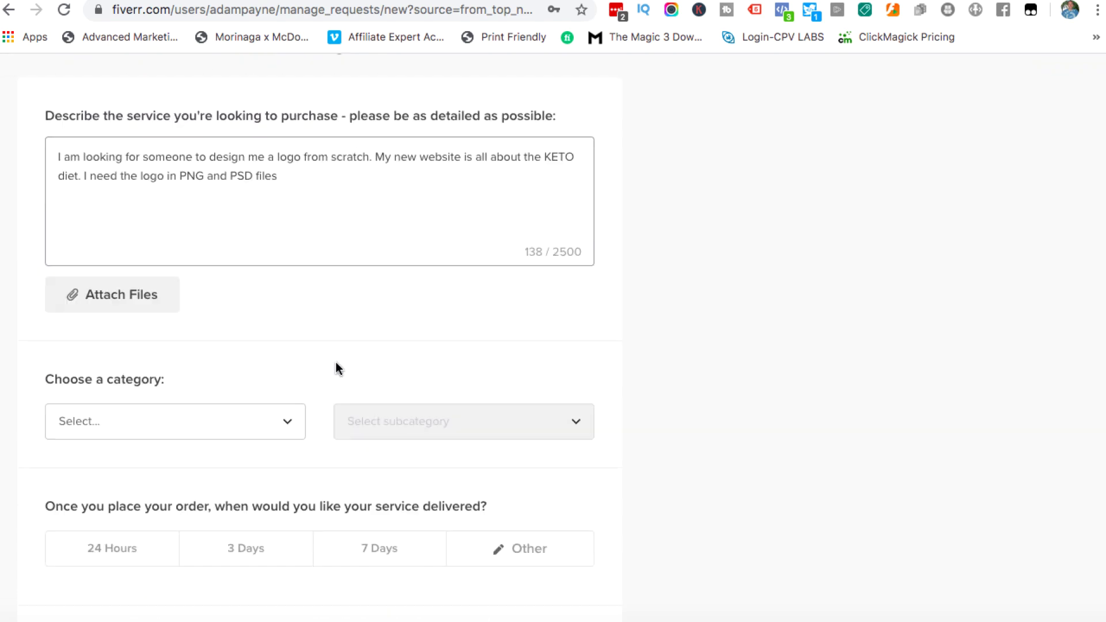
pyautogui.scroll(-2, 181, 376)
# - Categorize the request as Graphics & Design with Logo Design as the subcategory
pyautogui.click(294, 343)
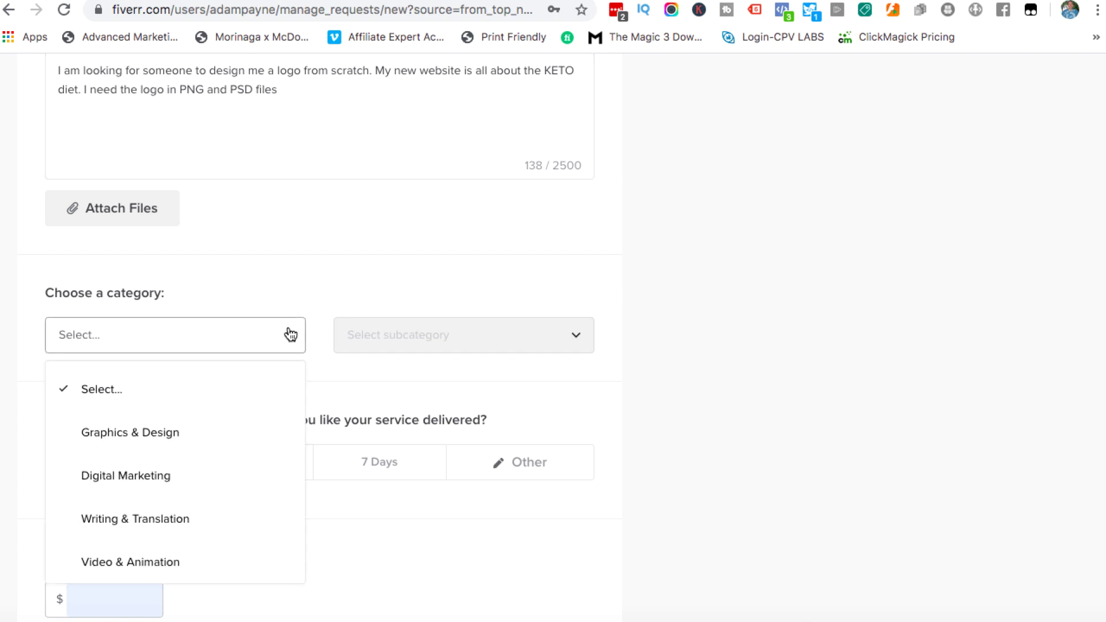
pyautogui.click(189, 442)
pyautogui.click(501, 348)
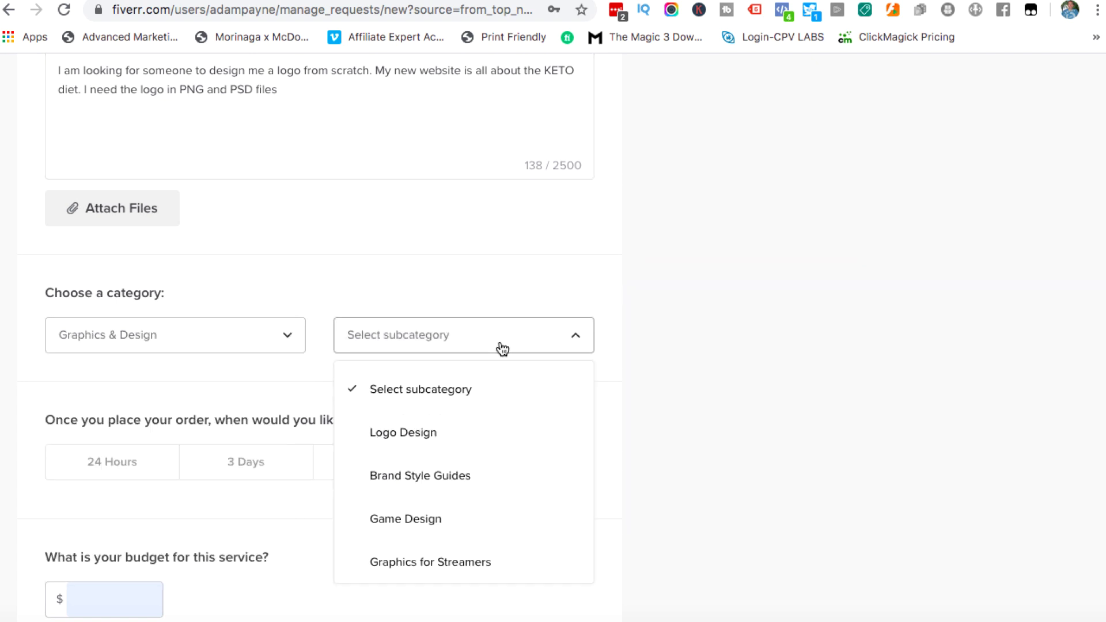
pyautogui.click(417, 440)
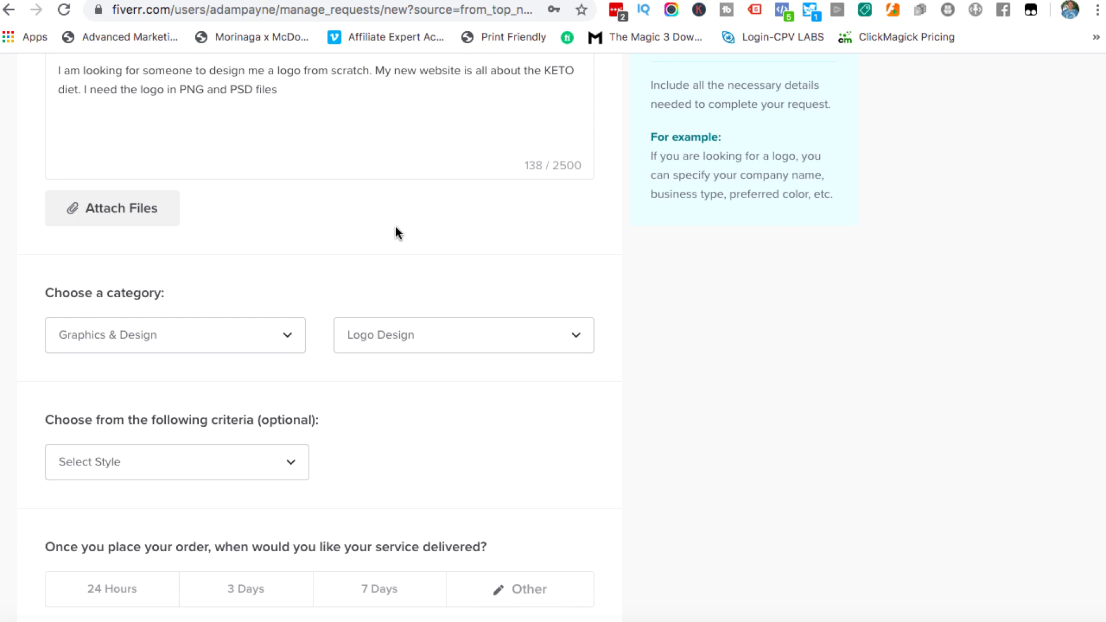
pyautogui.scroll(2, 395, 226)
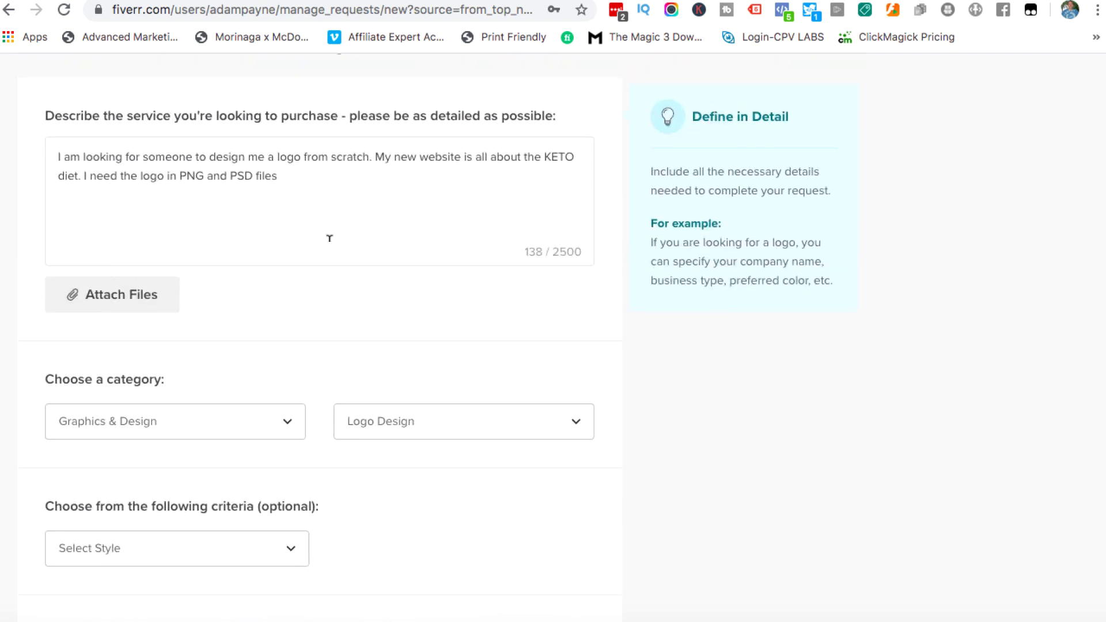
pyautogui.scroll(-2, 338, 215)
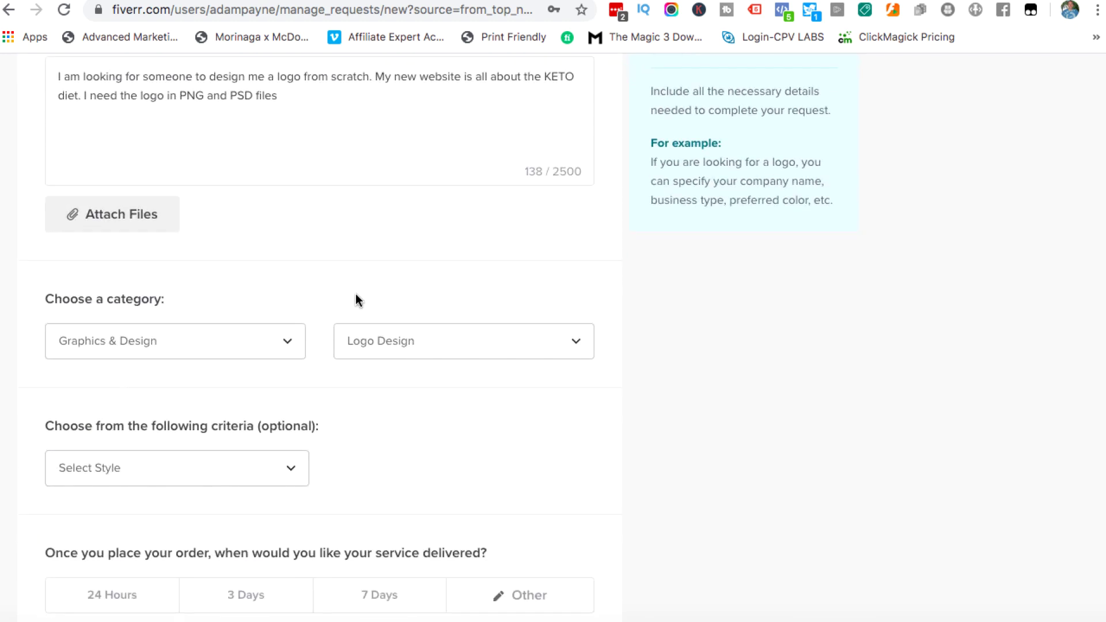
pyautogui.scroll(1, 354, 293)
# - End the description with a period and add a separate sign-off line about being called by name
pyautogui.click(293, 145)
pyautogui.write('.')
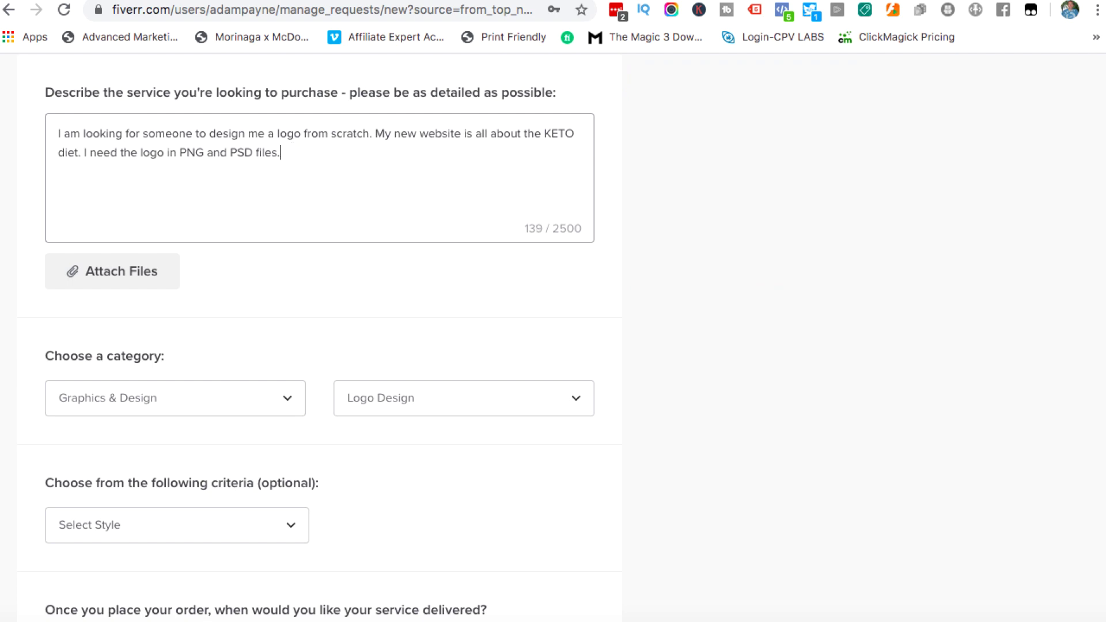
pyautogui.press('Return')
pyautogui.press('Return')
pyautogui.write('Pl')
pyautogui.write('ease call me')
pyautogui.write(' Adam.')
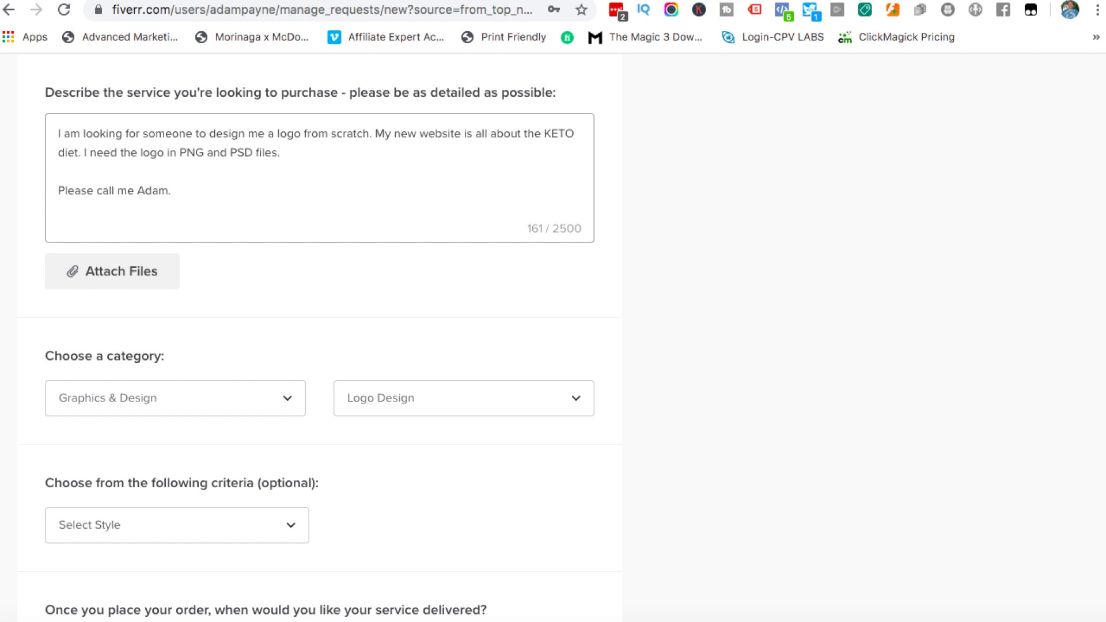
pyautogui.scroll(-2, 586, 322)
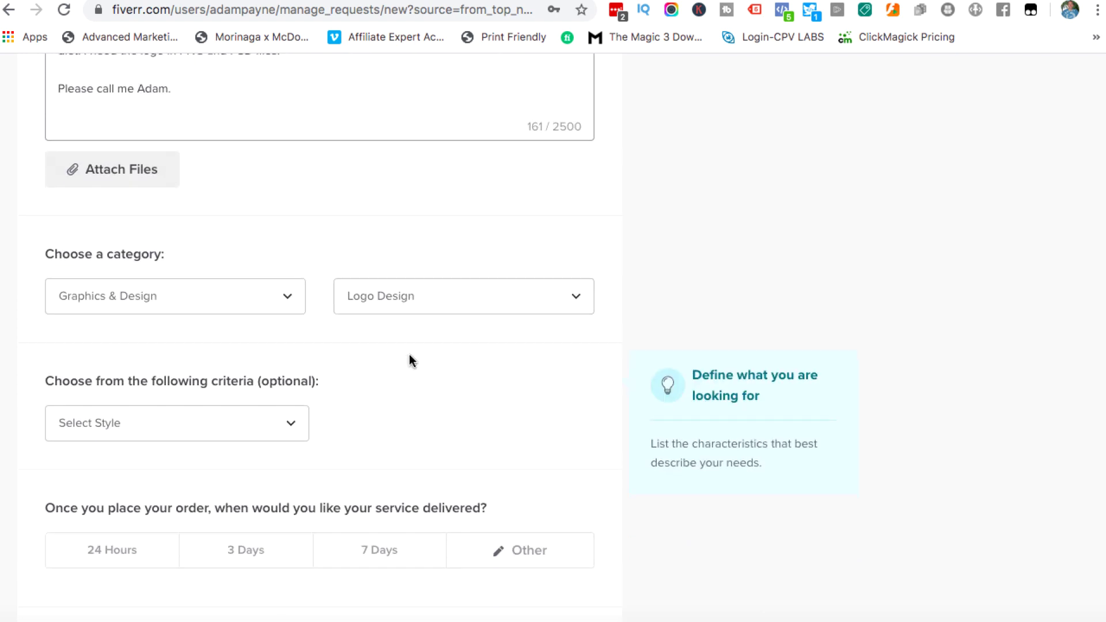
pyautogui.scroll(-1, 410, 354)
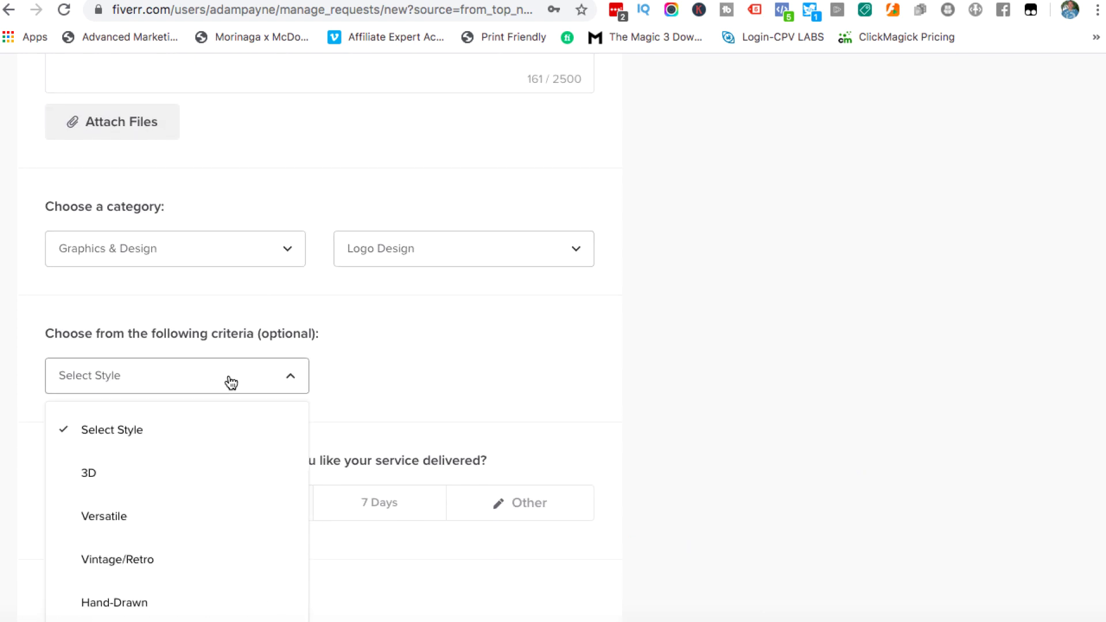
pyautogui.scroll(-2, 370, 380)
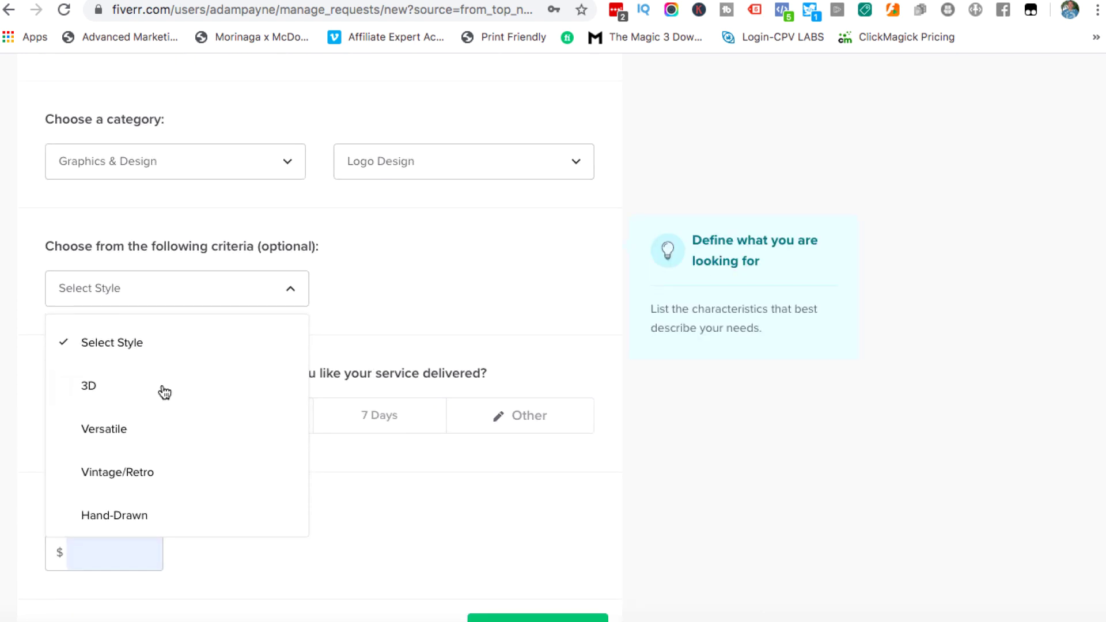
# - Set Hand-Drawn style, 3 Days delivery and a $50 budget
pyautogui.click(130, 516)
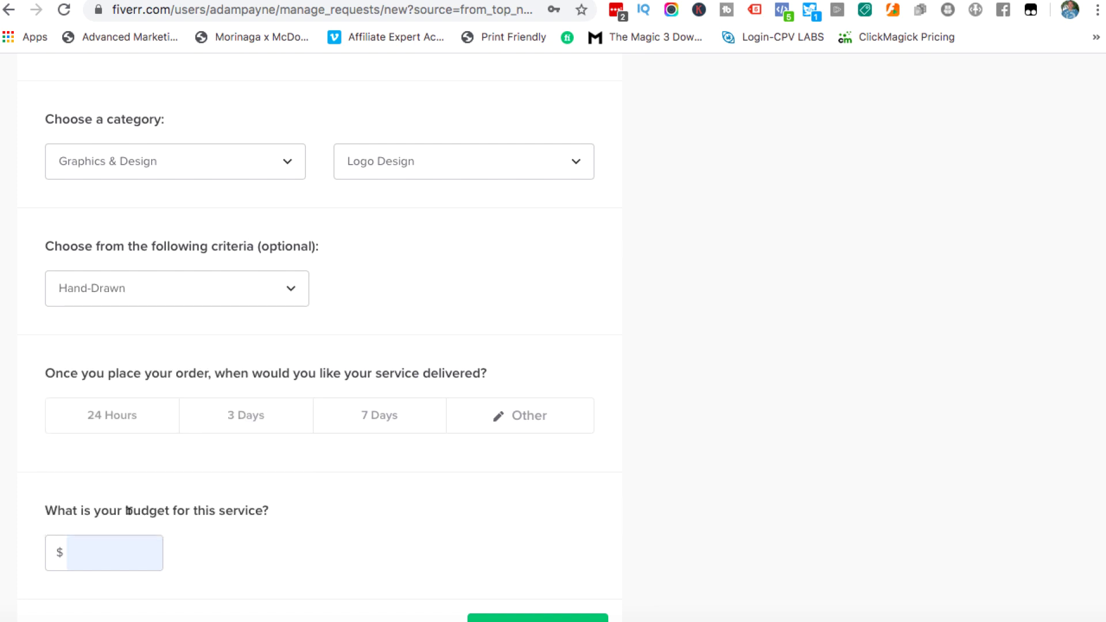
pyautogui.moveTo(245, 414)
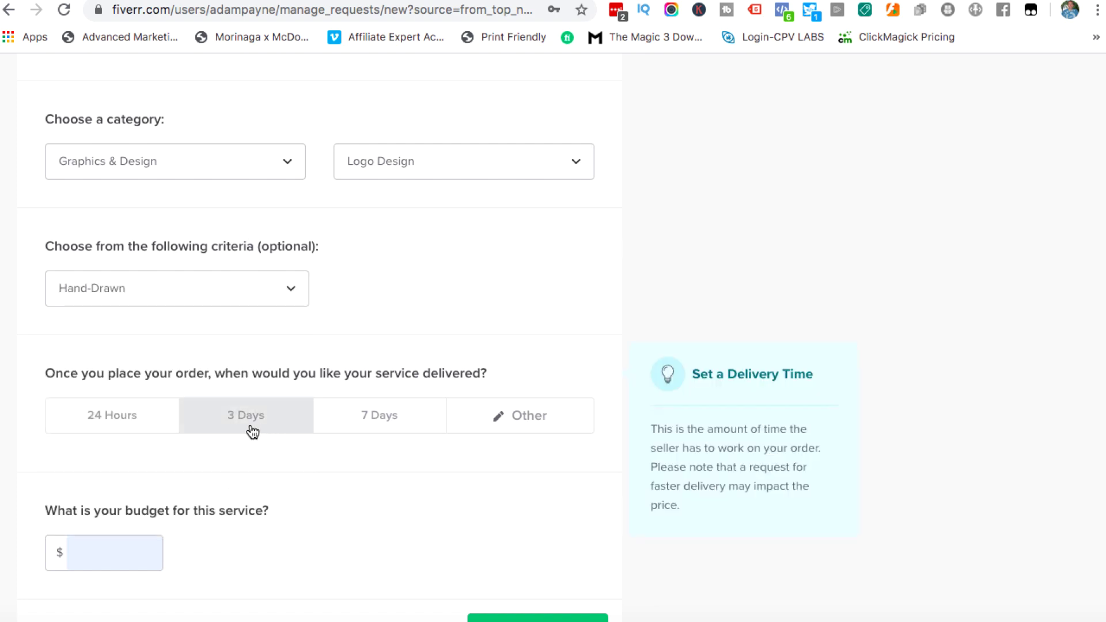
pyautogui.click(234, 423)
pyautogui.click(127, 547)
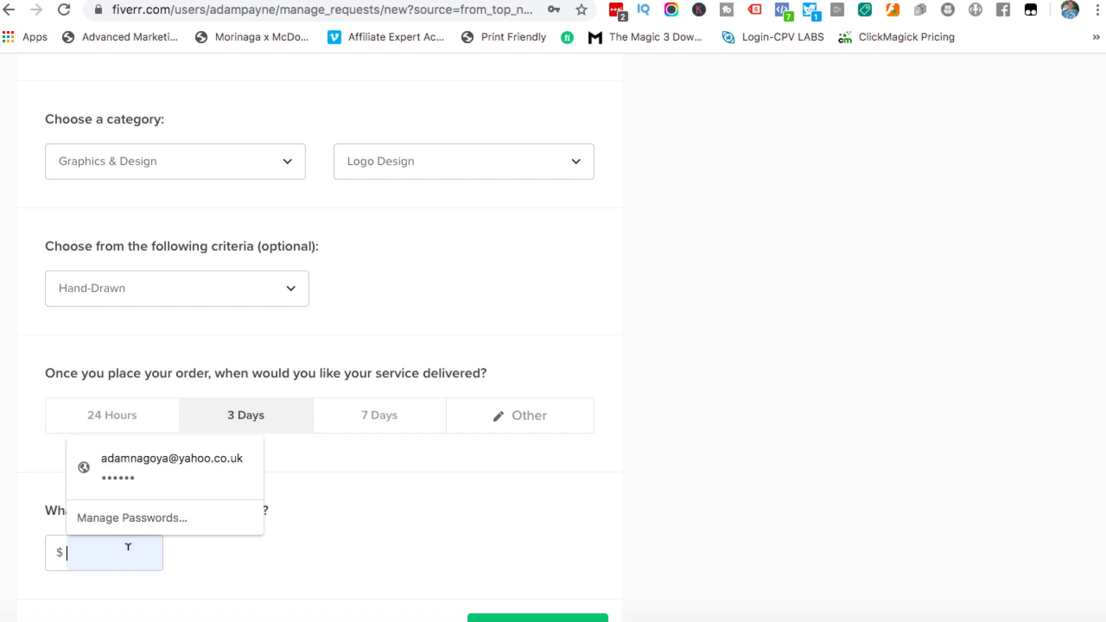
pyautogui.write('50')
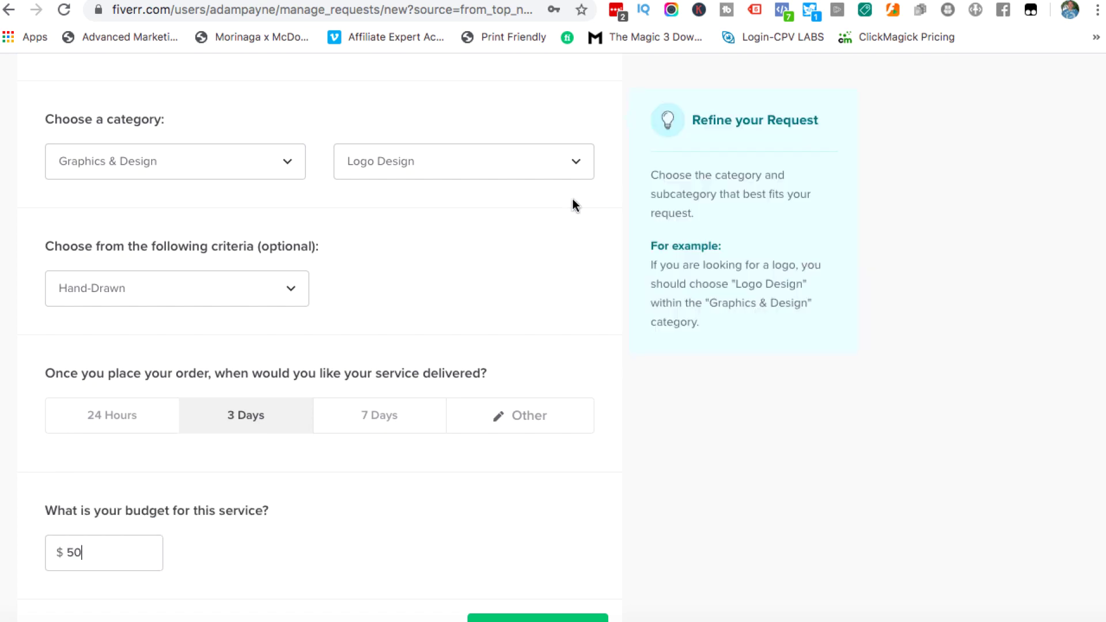
pyautogui.scroll(10, 553, 209)
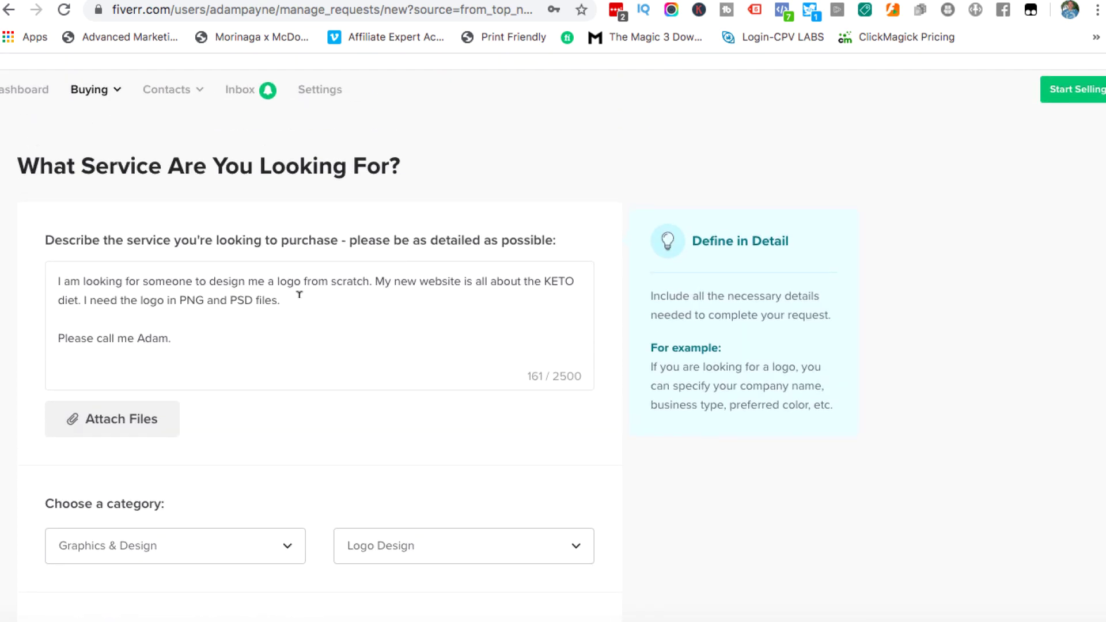
# - Delete the description's old sign-off line
pyautogui.click(308, 299)
pyautogui.press('Down')
pyautogui.press('Down')
pyautogui.hotkey('shift', 'Home')
pyautogui.press('BackSpace')
pyautogui.write('Ple')
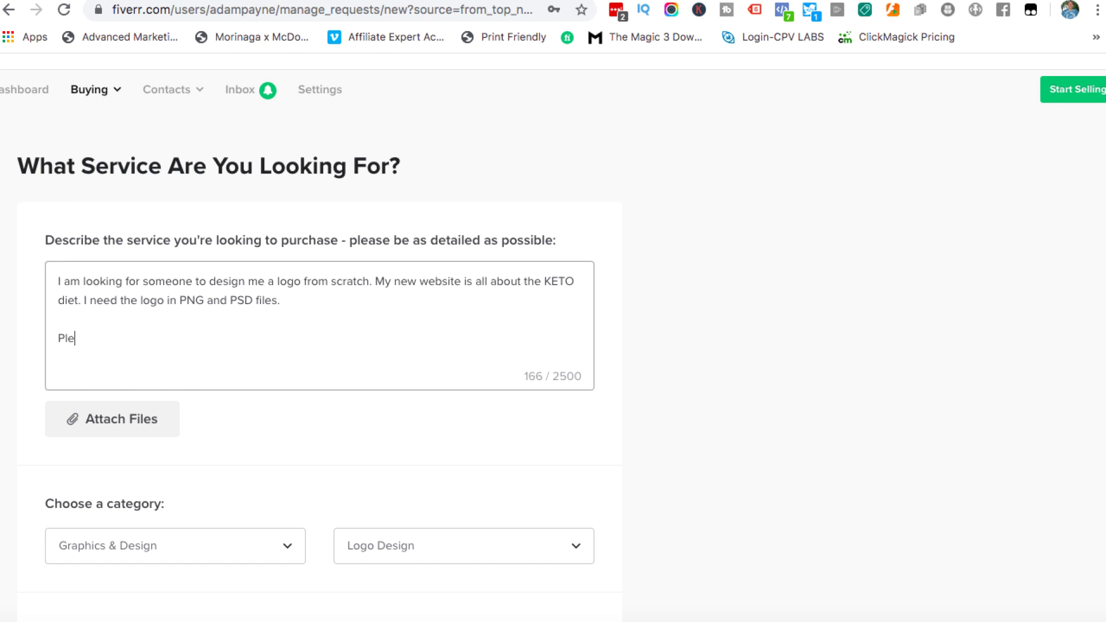
pyautogui.write('ase tell me what yo')
pyautogui.write('u woudl charge')
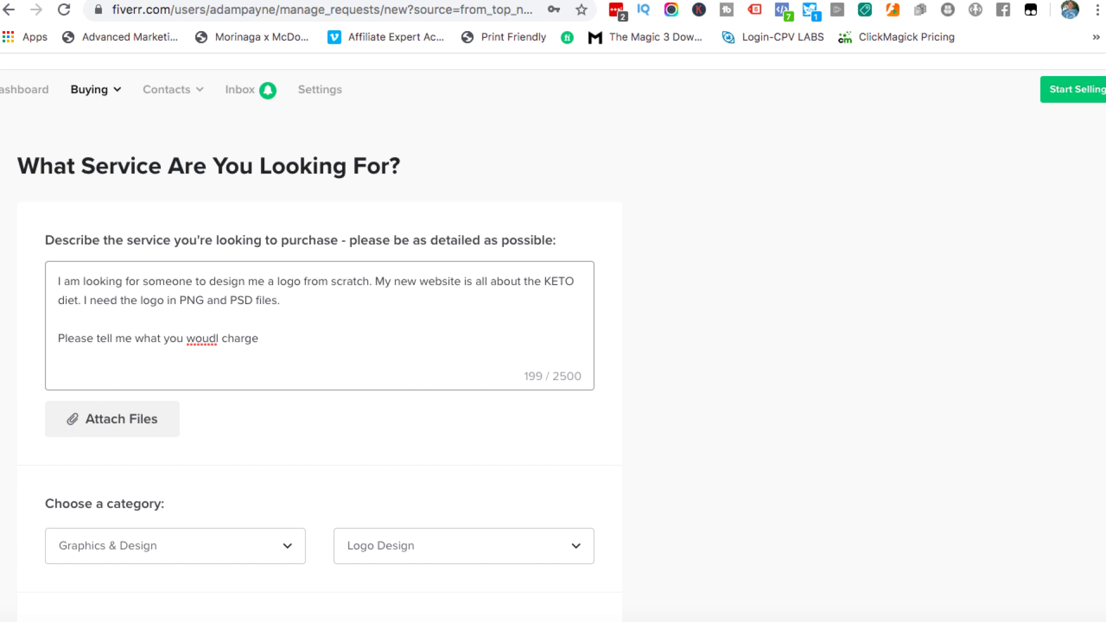
pyautogui.write('...')
# - Replace it with 'Please tell me what you would charge...' and correct the 'woudl' typo
pyautogui.click(213, 338)
pyautogui.press('BackSpace')
pyautogui.press('BackSpace')
pyautogui.write('ld')
pyautogui.scroll(-3, 397, 388)
pyautogui.scroll(-9, 397, 389)
pyautogui.scroll(3, 396, 387)
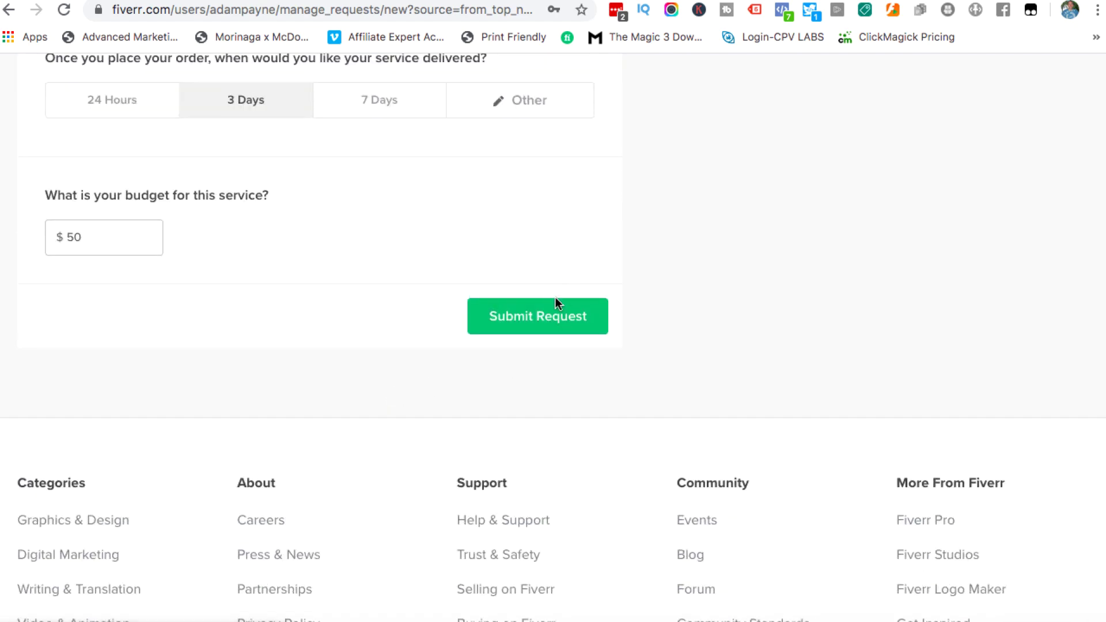
pyautogui.scroll(10, 465, 150)
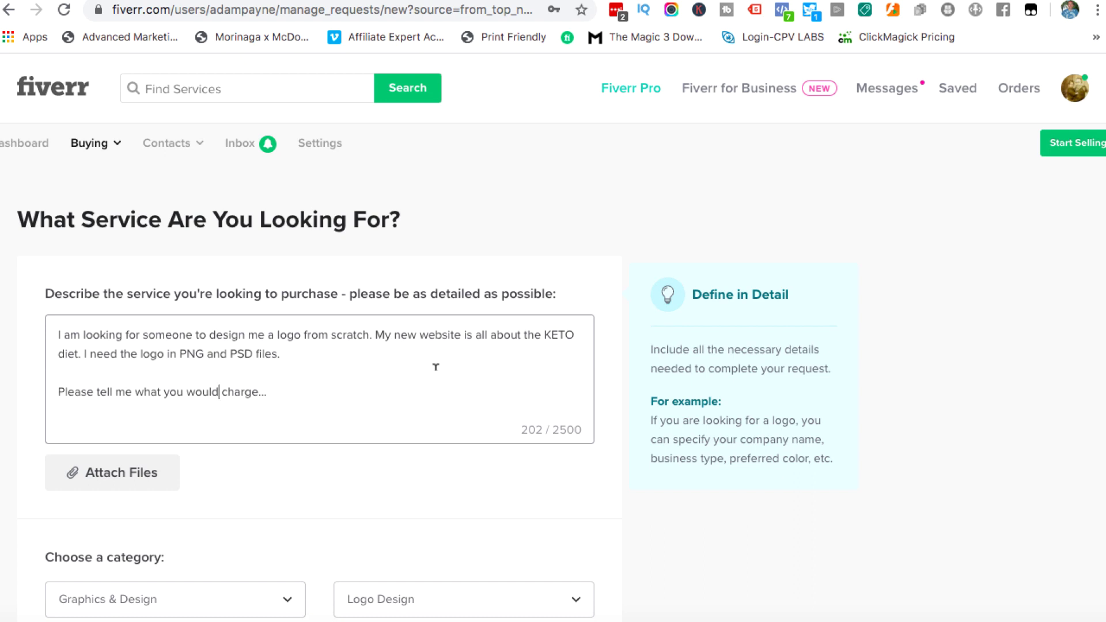
pyautogui.click(542, 177)
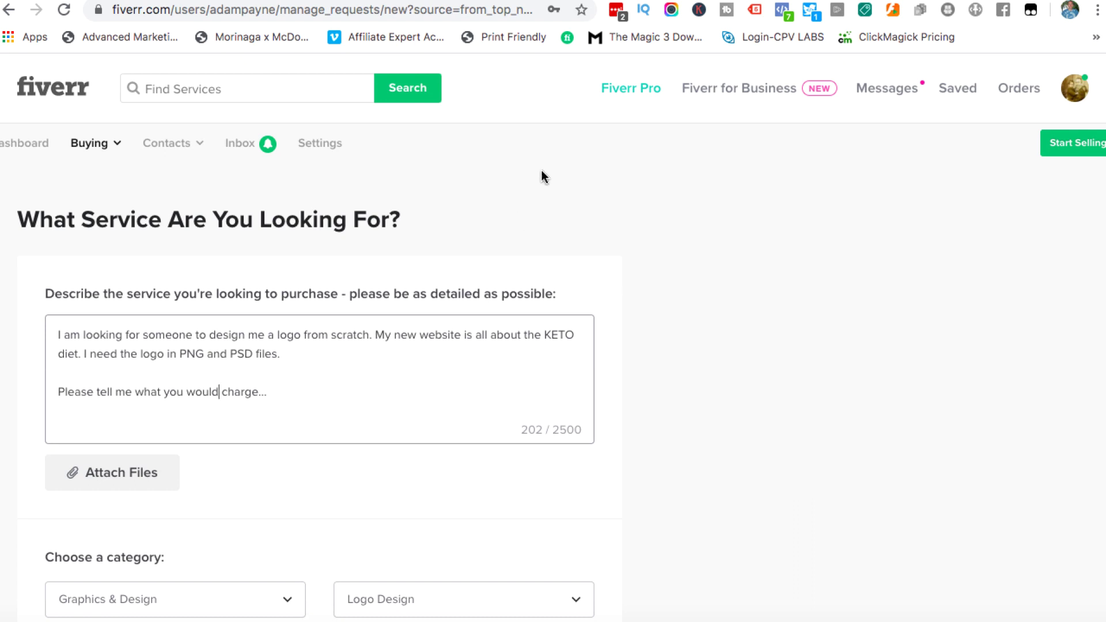